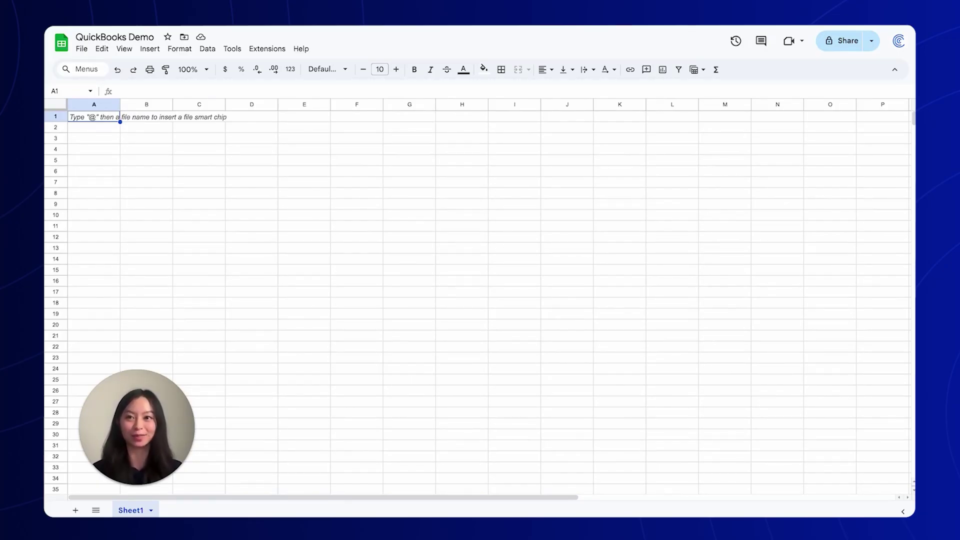
Step: Launch Coefficient and browse its QuickBooks import options, including the pre-built dashboards
{"action": "left_click", "coordinate": [268, 50]}
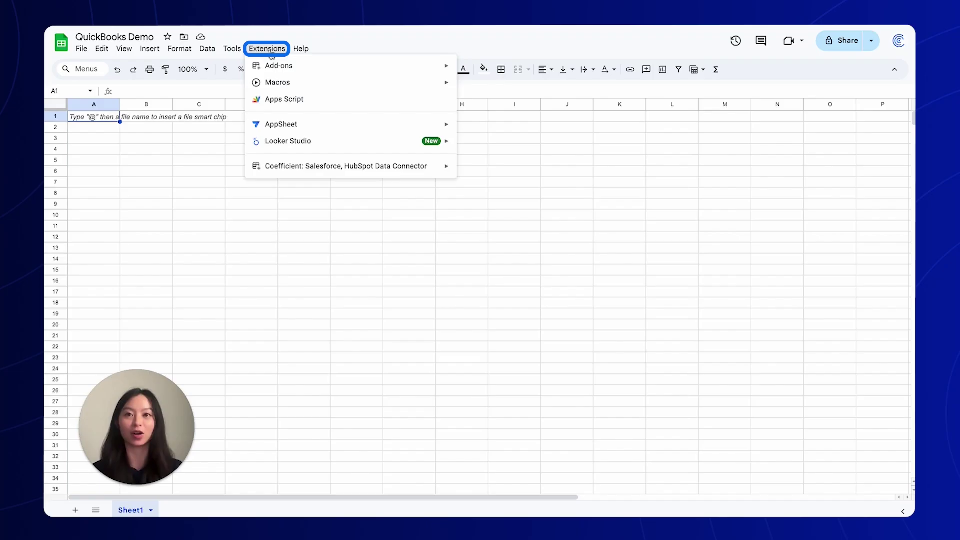
{"action": "left_click", "coordinate": [474, 172]}
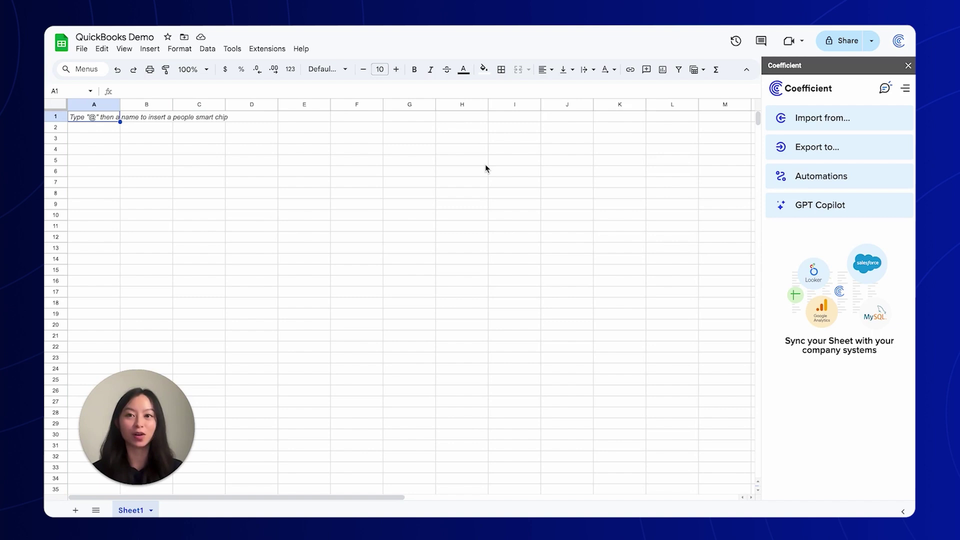
{"action": "left_click", "coordinate": [858, 120]}
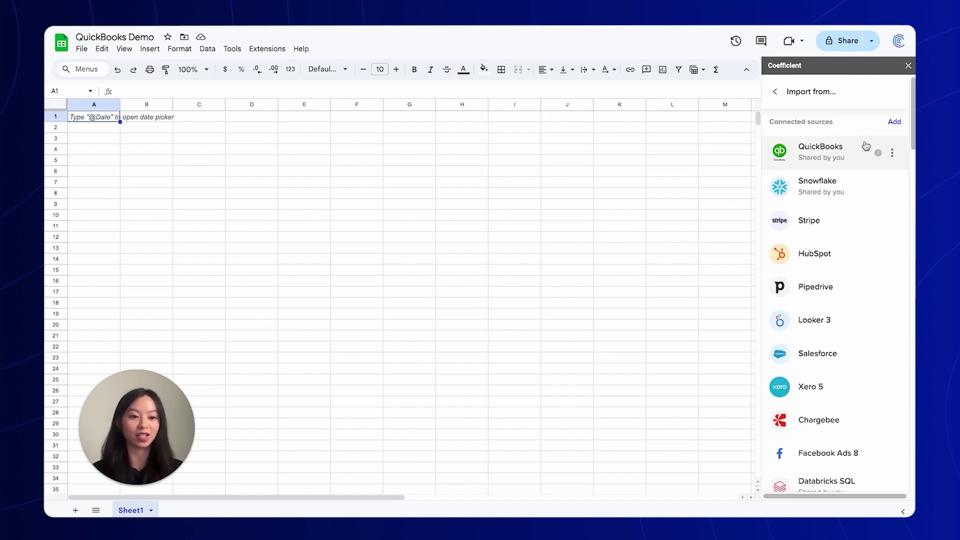
{"action": "left_click", "coordinate": [863, 152]}
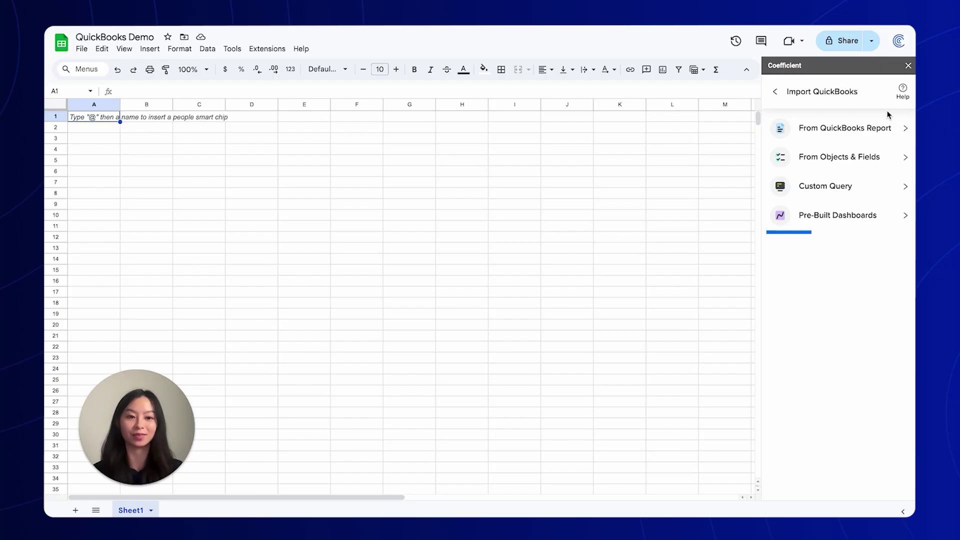
{"action": "left_click", "coordinate": [888, 216]}
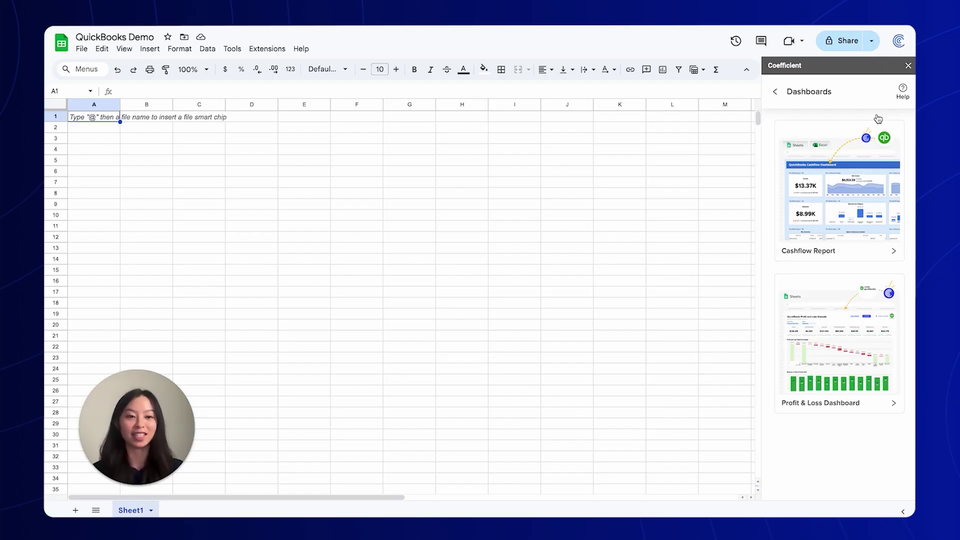
Step: Select the Balance Sheet from QuickBooks reports and preview it
{"action": "left_click", "coordinate": [775, 91]}
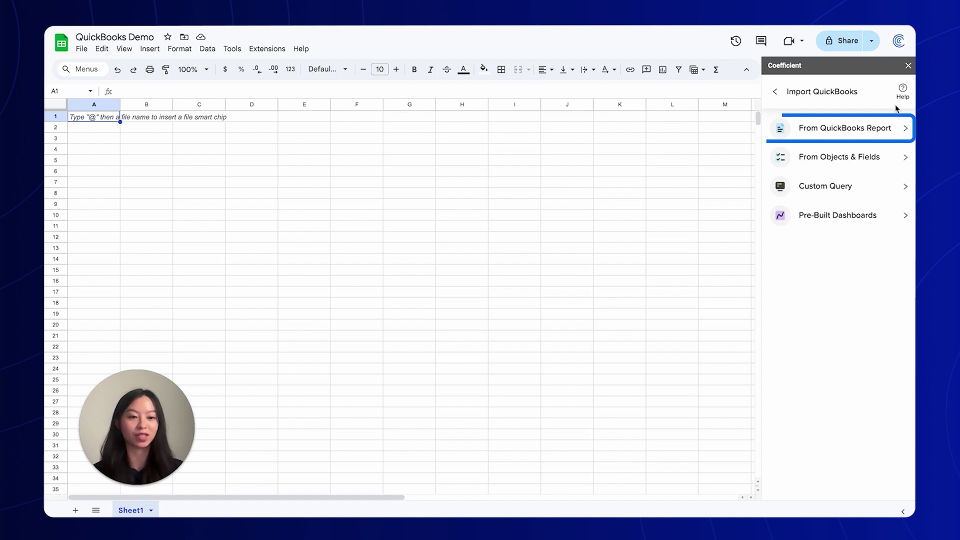
{"action": "left_click", "coordinate": [905, 128]}
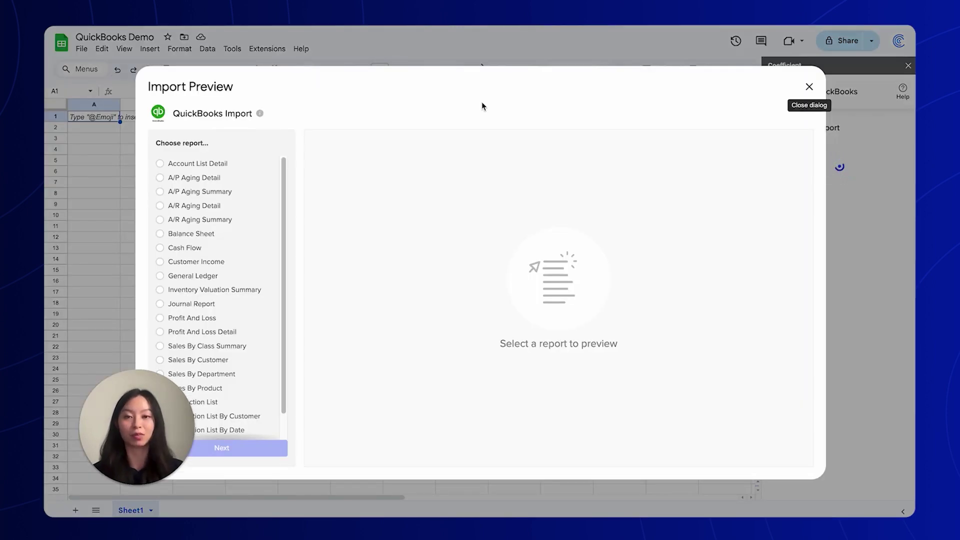
{"action": "left_click", "coordinate": [203, 242]}
{"action": "left_click", "coordinate": [256, 451]}
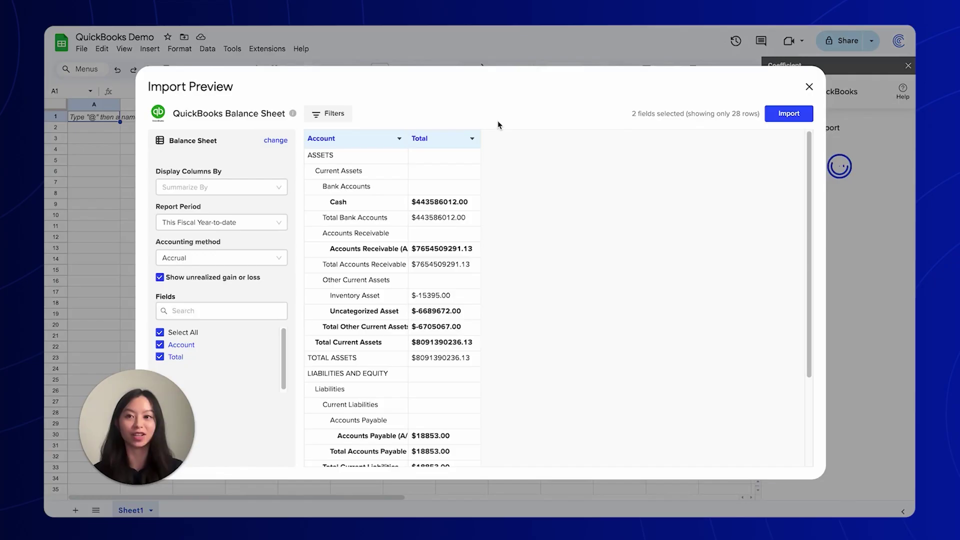
Step: Display Balance Sheet columns by Months, keeping the report period and accrual method
{"action": "left_click", "coordinate": [232, 188]}
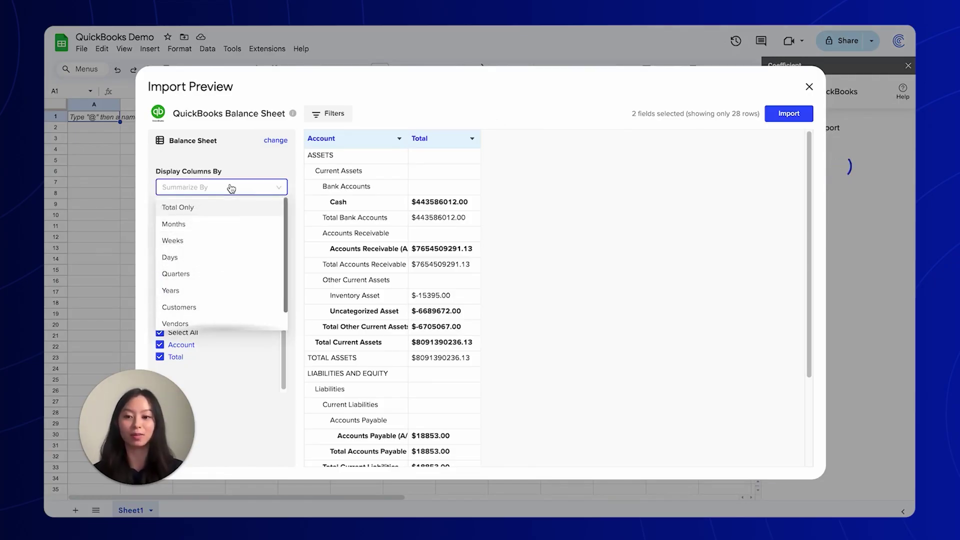
{"action": "left_click", "coordinate": [217, 227]}
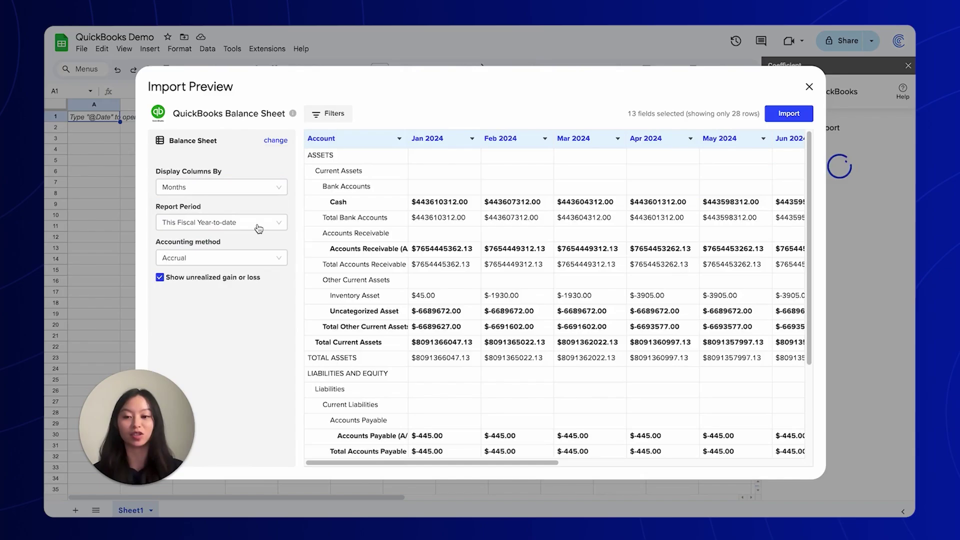
{"action": "left_click", "coordinate": [257, 228]}
{"action": "scroll", "coordinate": [246, 262], "scroll_direction": "up", "scroll_amount": 5}
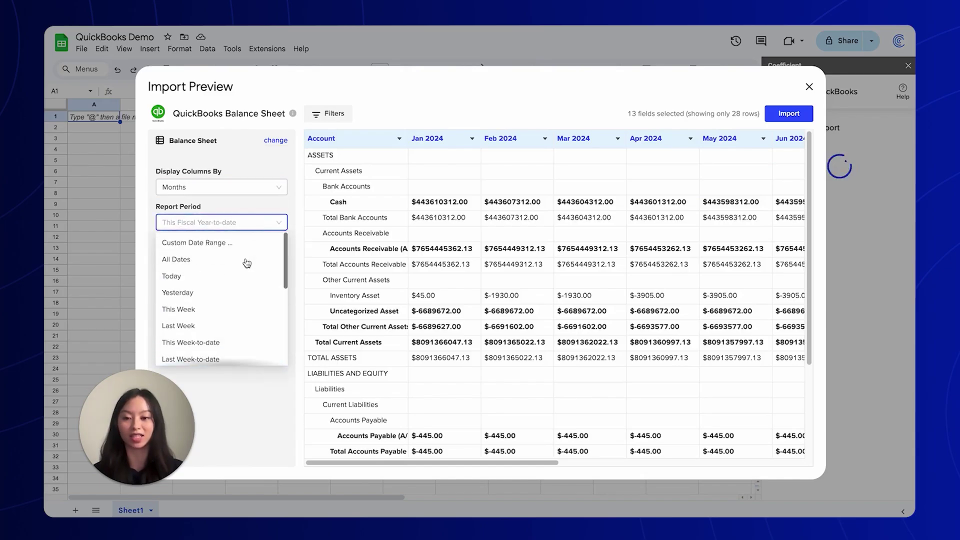
{"action": "left_click", "coordinate": [263, 221]}
{"action": "left_click", "coordinate": [250, 258]}
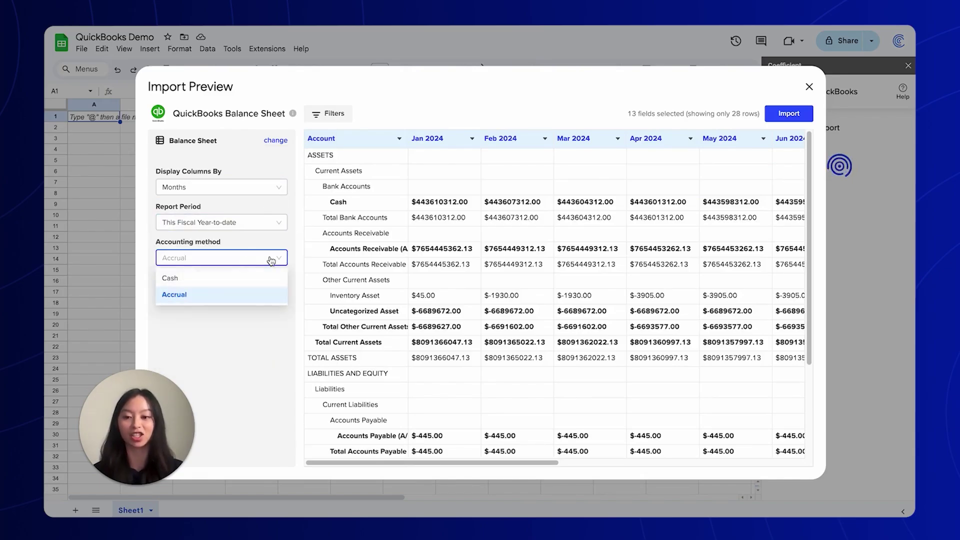
{"action": "mouse_move", "coordinate": [466, 138]}
{"action": "left_mouse_down"}
{"action": "mouse_move", "coordinate": [497, 140]}
{"action": "mouse_move", "coordinate": [464, 143]}
{"action": "left_mouse_up"}
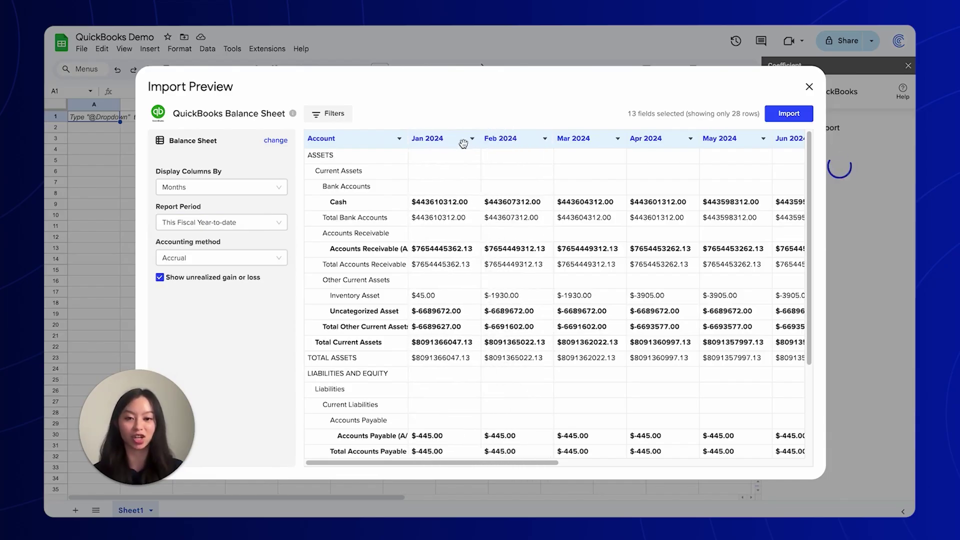
Step: Check the Jan 2024 column options and filters, adding none, and finish the preview
{"action": "left_click", "coordinate": [471, 138]}
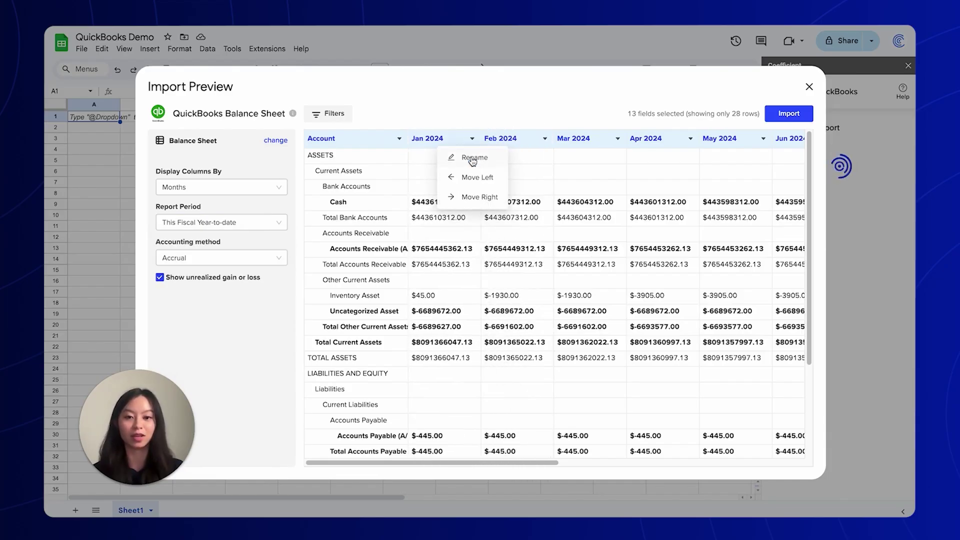
{"action": "left_click", "coordinate": [410, 114]}
{"action": "left_click", "coordinate": [334, 114]}
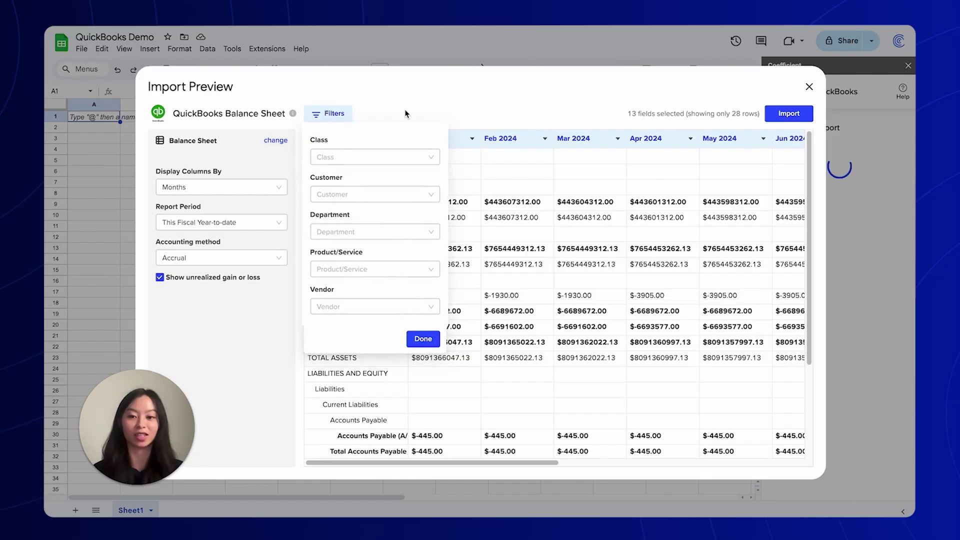
{"action": "left_click", "coordinate": [423, 339]}
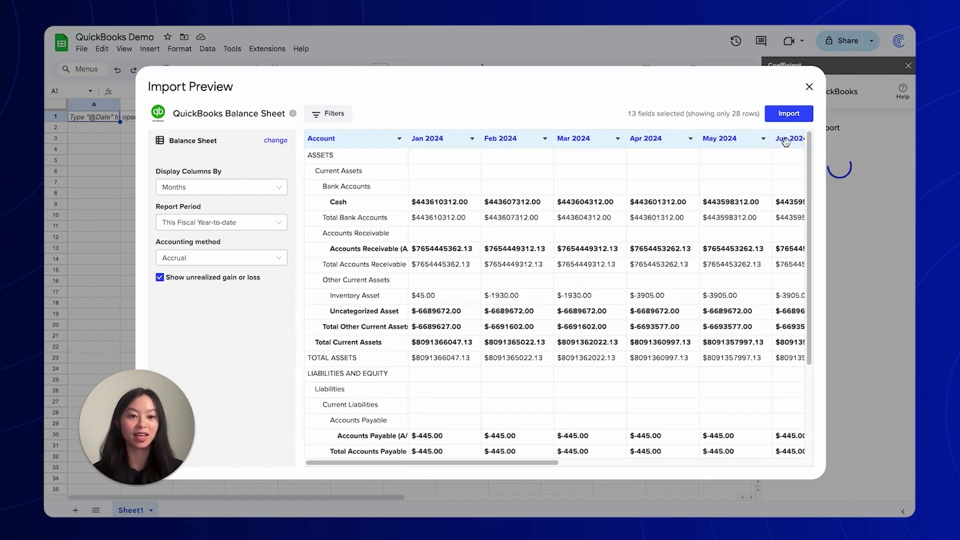
Step: Import the monthly Balance Sheet with Every hour auto-refresh and no snapshots
{"action": "left_click", "coordinate": [788, 119]}
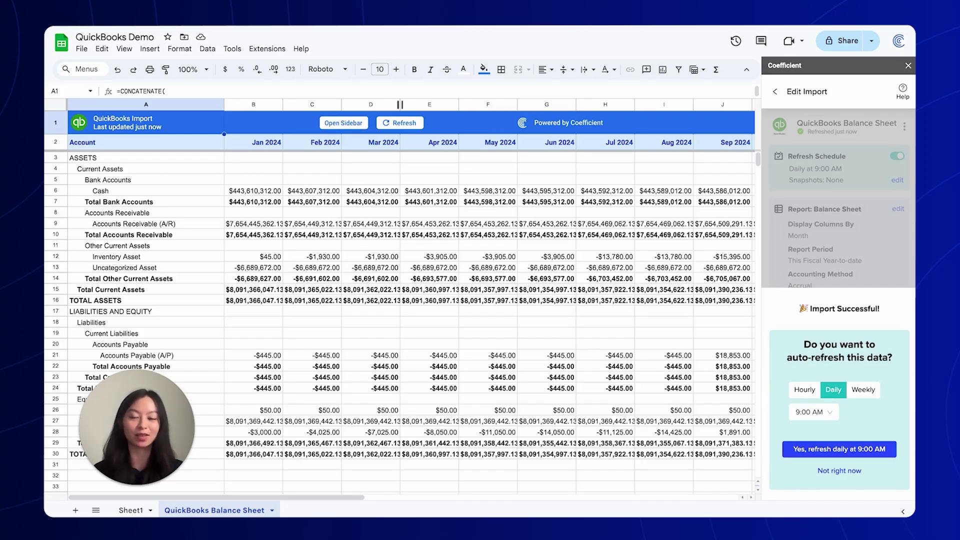
{"action": "left_click", "coordinate": [802, 393]}
{"action": "left_click", "coordinate": [842, 450]}
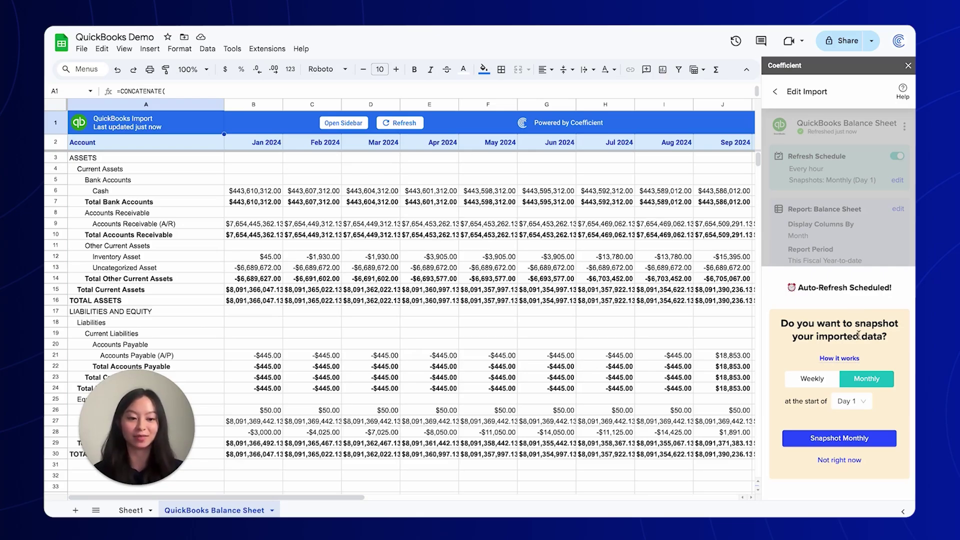
{"action": "left_click", "coordinate": [851, 460]}
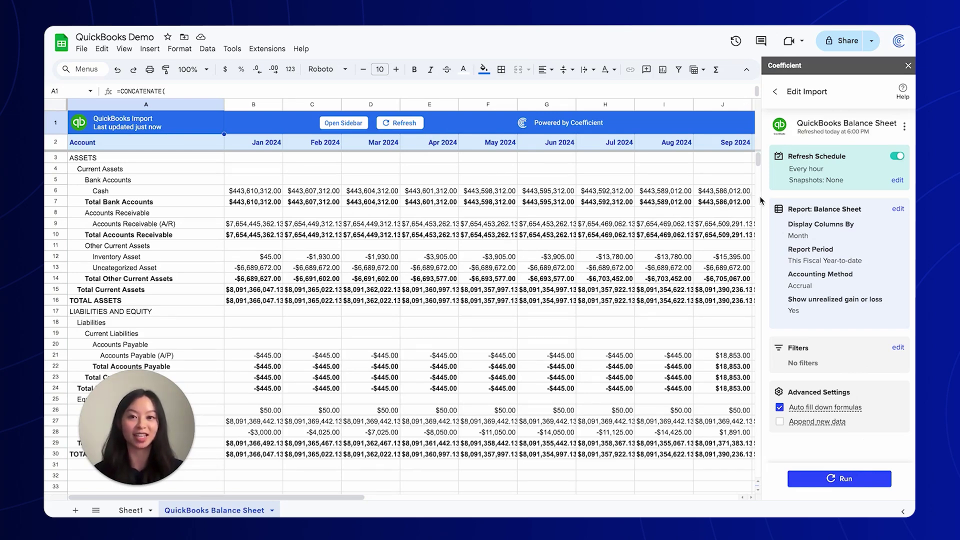
Step: Read the Append new data explanation, dismiss it, and return to Coefficient home
{"action": "left_click", "coordinate": [799, 421]}
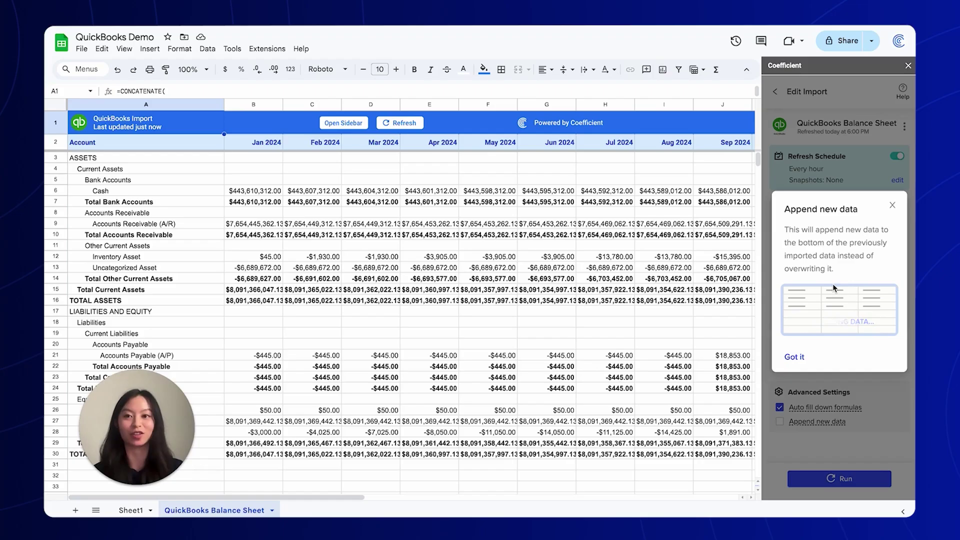
{"action": "left_click", "coordinate": [892, 204]}
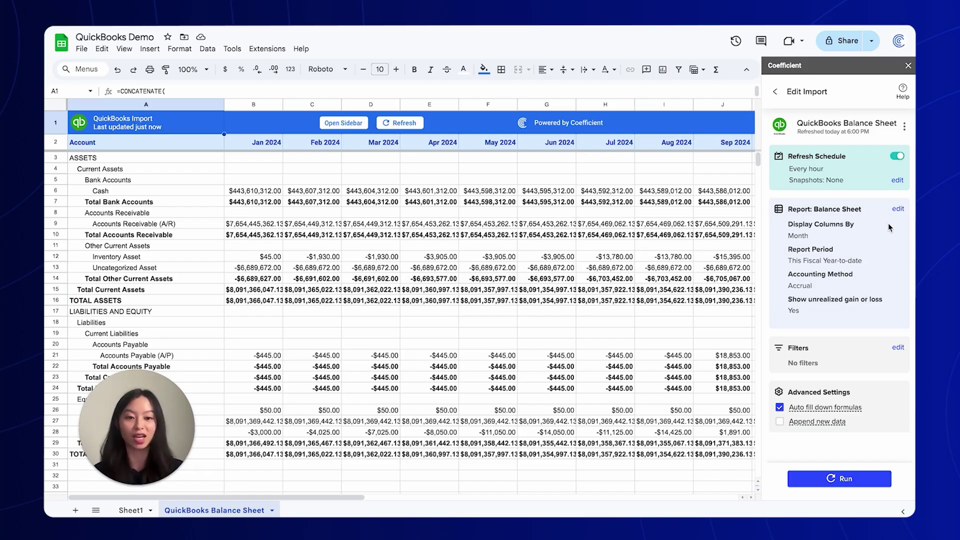
{"action": "left_click", "coordinate": [775, 92]}
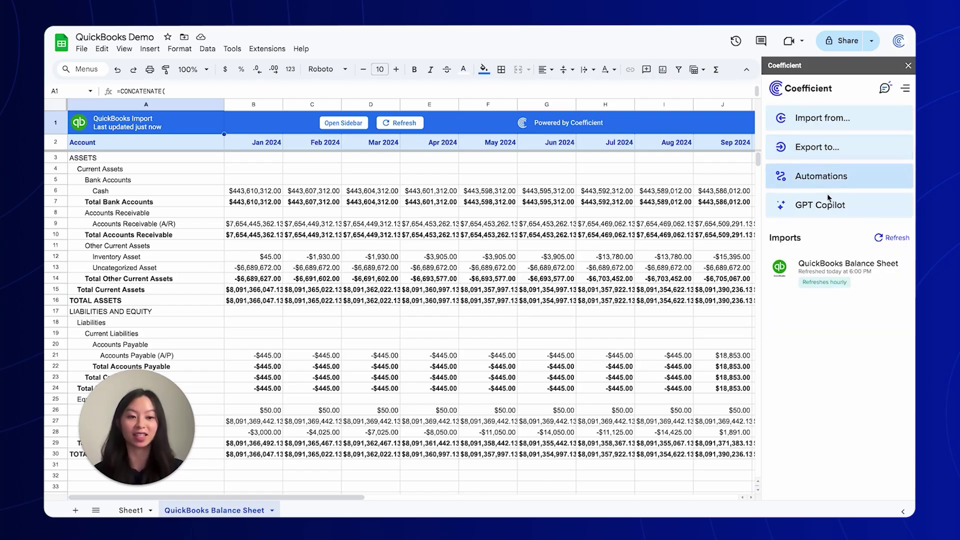
Step: Share the saved QuickBooks Balance Sheet template from My Import Templates with the team
{"action": "left_click", "coordinate": [833, 292]}
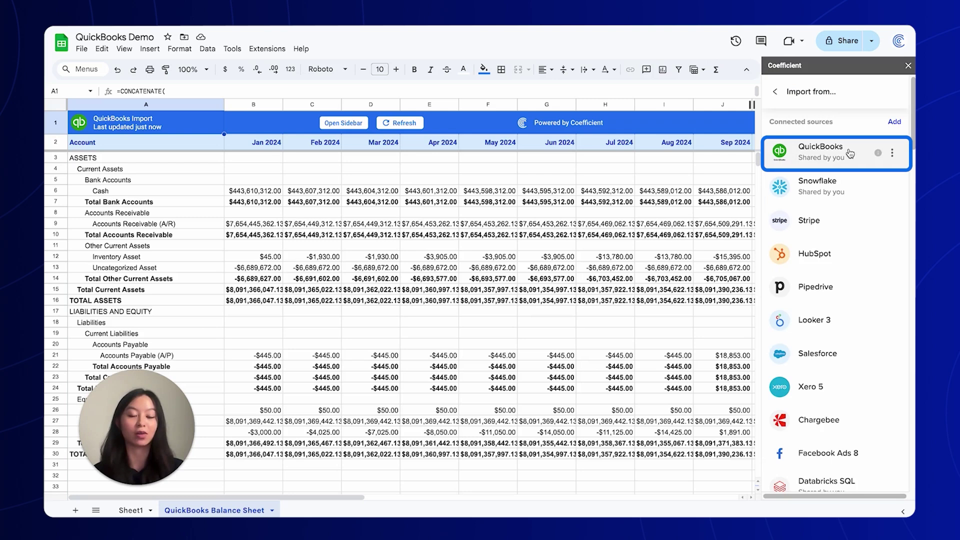
{"action": "left_click", "coordinate": [849, 153]}
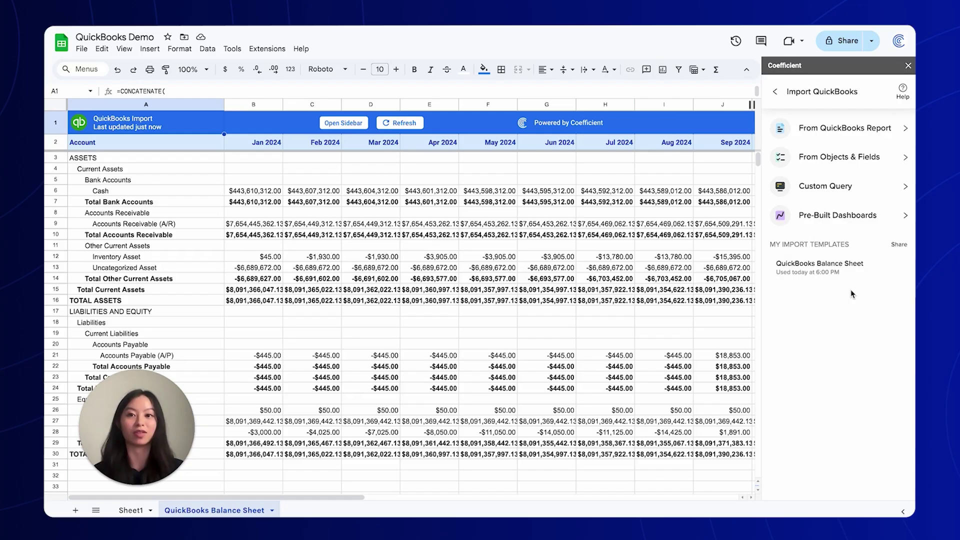
{"action": "left_click", "coordinate": [897, 246]}
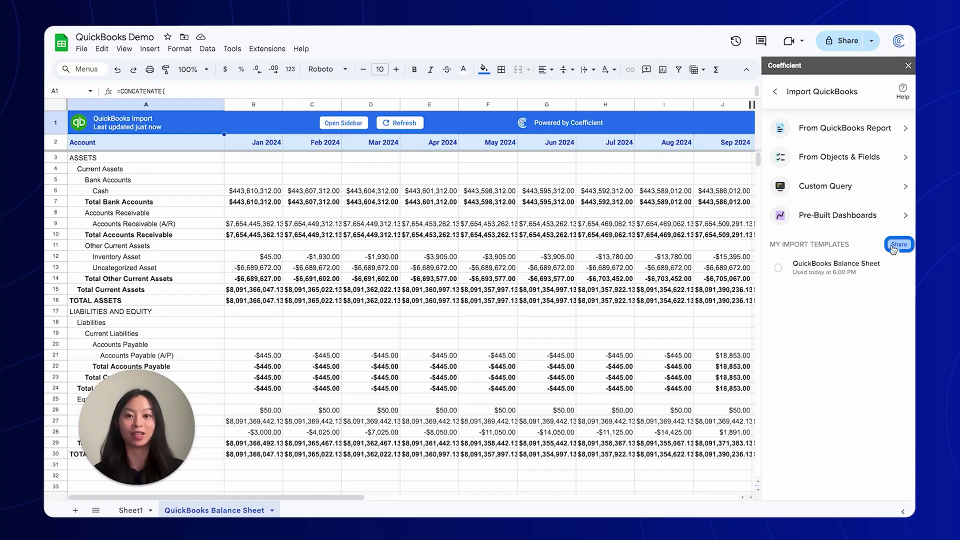
{"action": "left_click", "coordinate": [831, 262]}
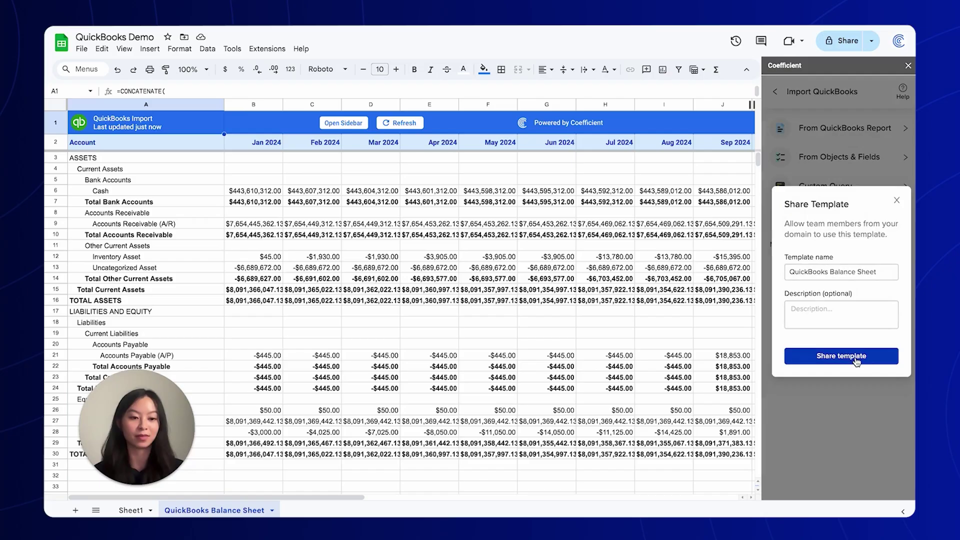
{"action": "left_click", "coordinate": [856, 361]}
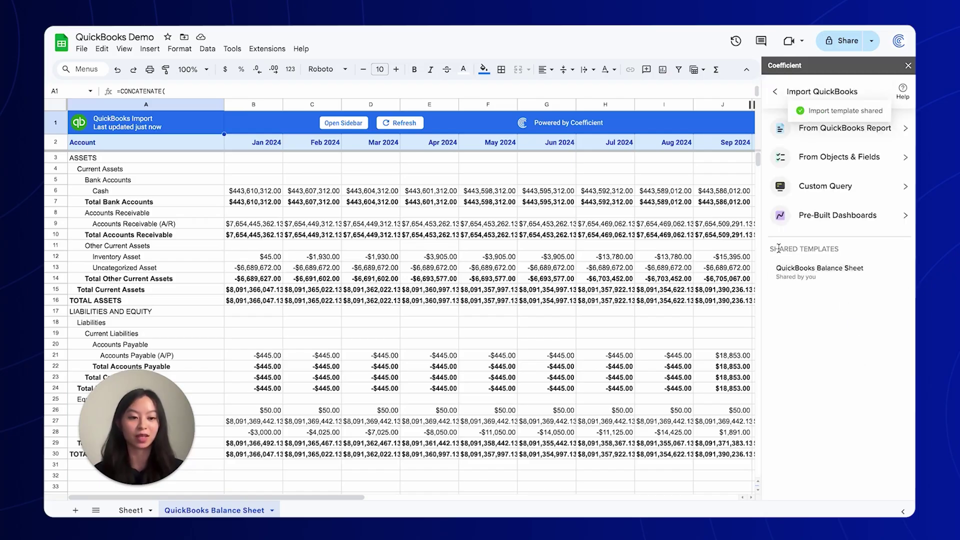
{"action": "double_click", "coordinate": [825, 248]}
{"action": "left_click", "coordinate": [845, 252]}
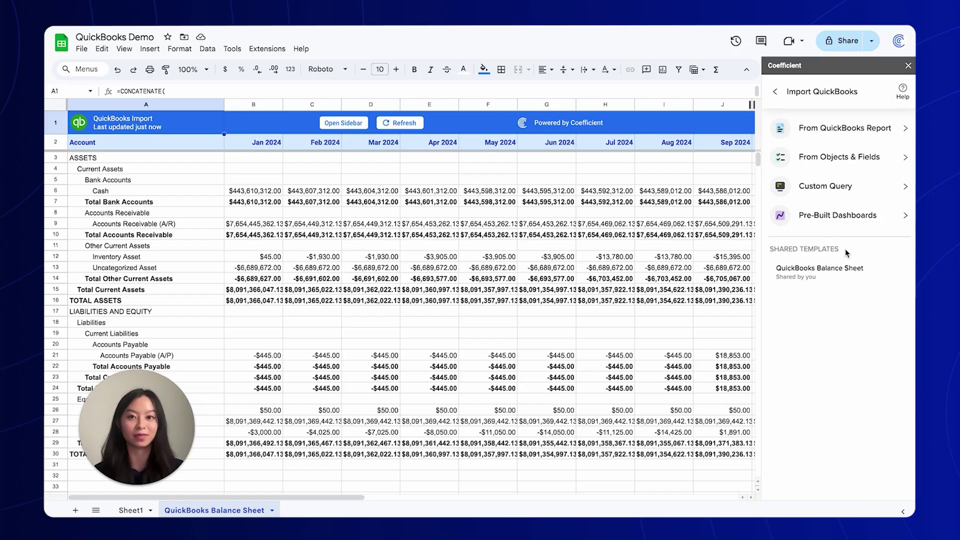
{"action": "left_click", "coordinate": [776, 91]}
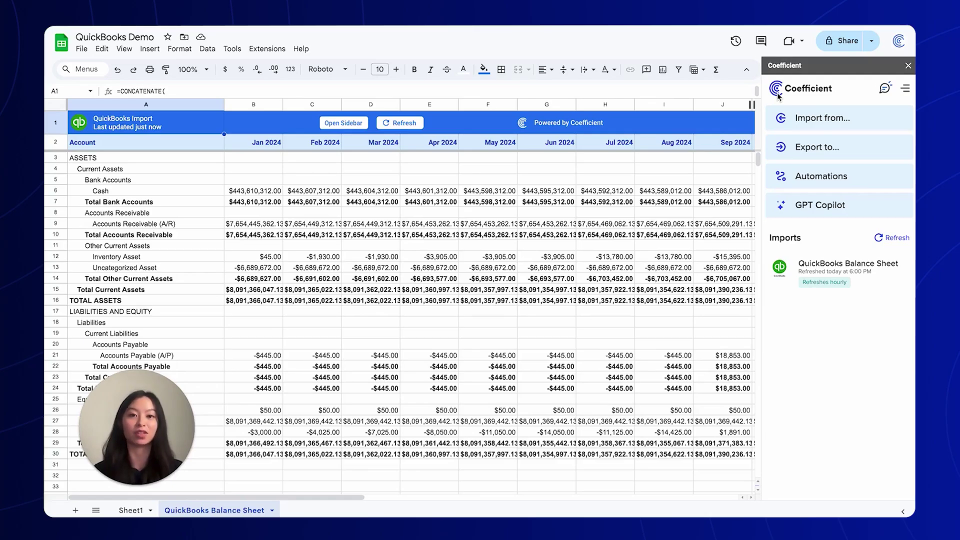
{"action": "left_click", "coordinate": [845, 147]}
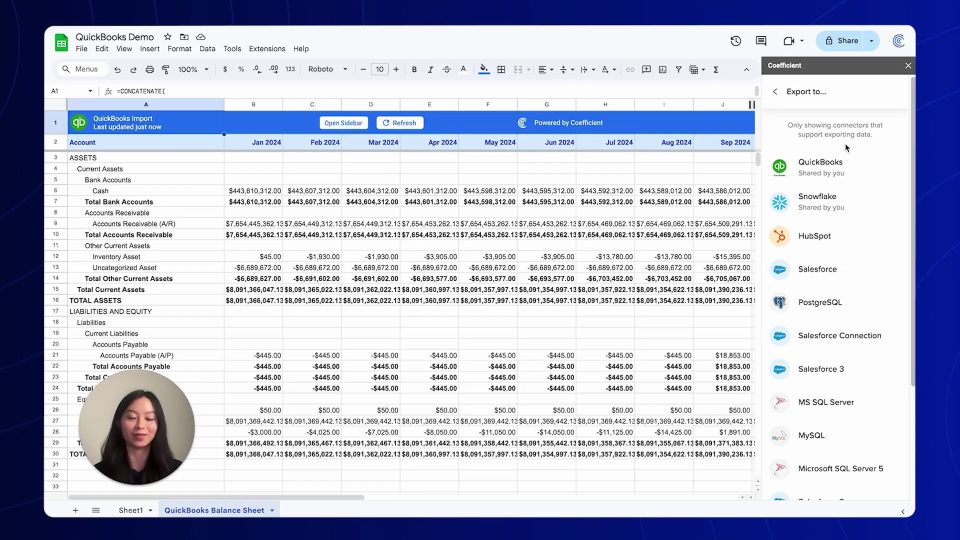
{"action": "left_click", "coordinate": [774, 91]}
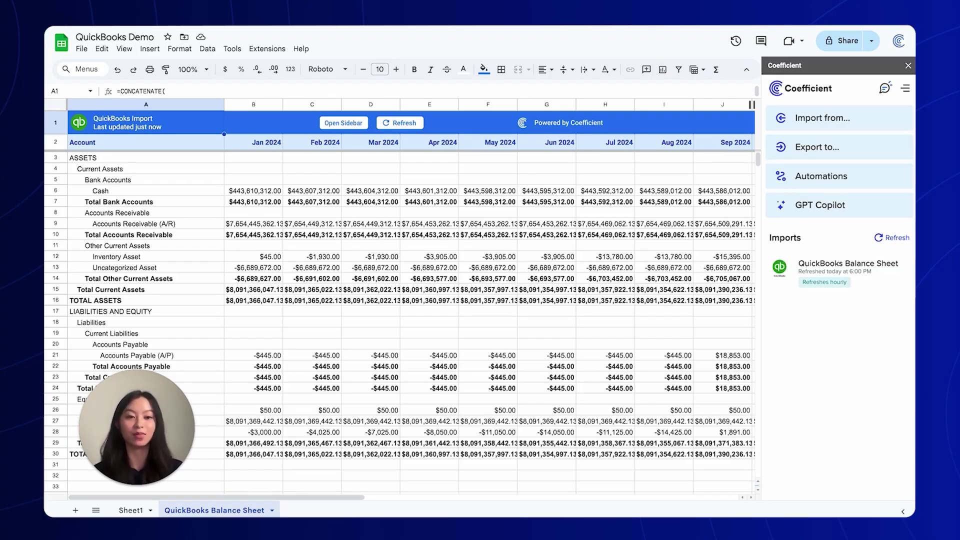
Step: Create a new alert from Coefficient's Automations section
{"action": "left_click", "coordinate": [851, 181]}
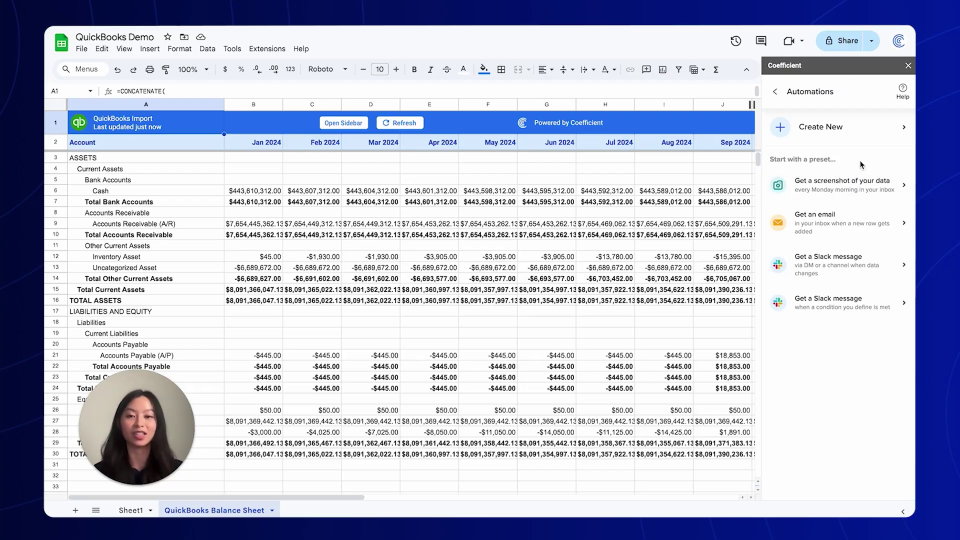
{"action": "left_click", "coordinate": [867, 134]}
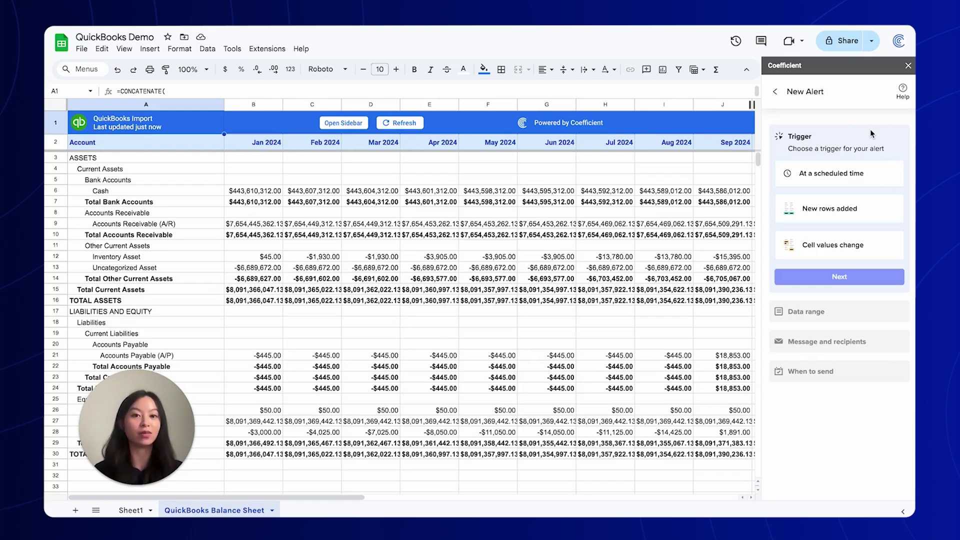
Step: Close the Coefficient sidebar to show the full monthly Balance Sheet tab
{"action": "left_click", "coordinate": [906, 66]}
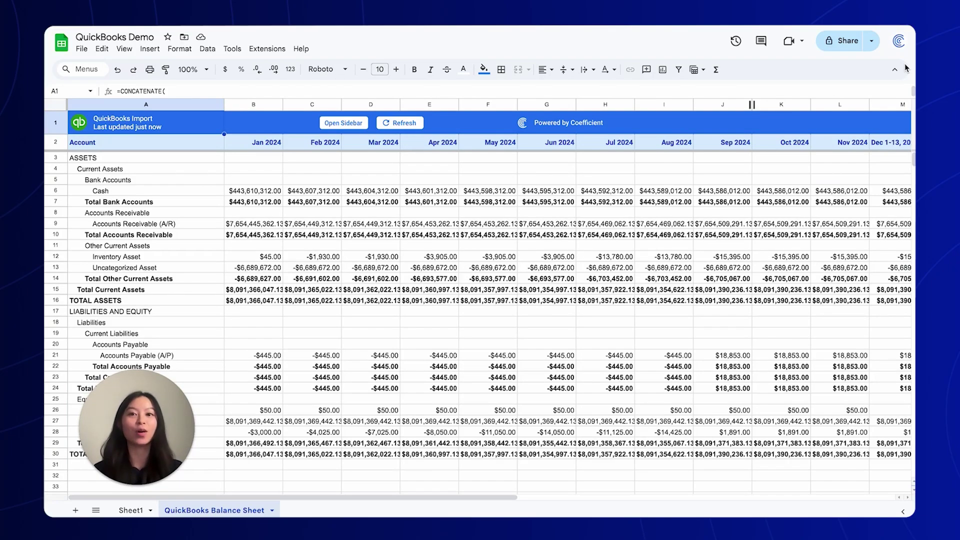